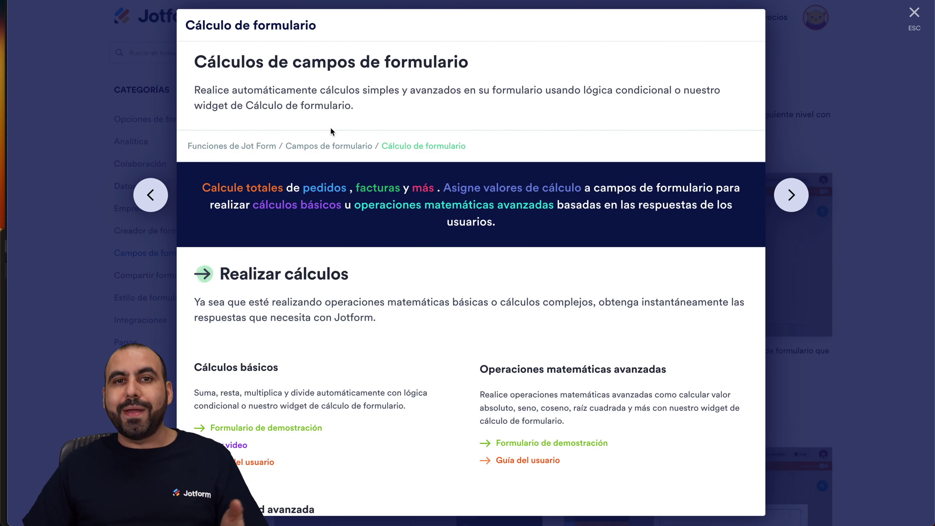
{"action": "scroll", "coordinate": [331, 131], "scroll_direction": "down", "scroll_amount": 5}
{"action": "scroll", "coordinate": [331, 131], "scroll_direction": "down", "scroll_amount": 1}
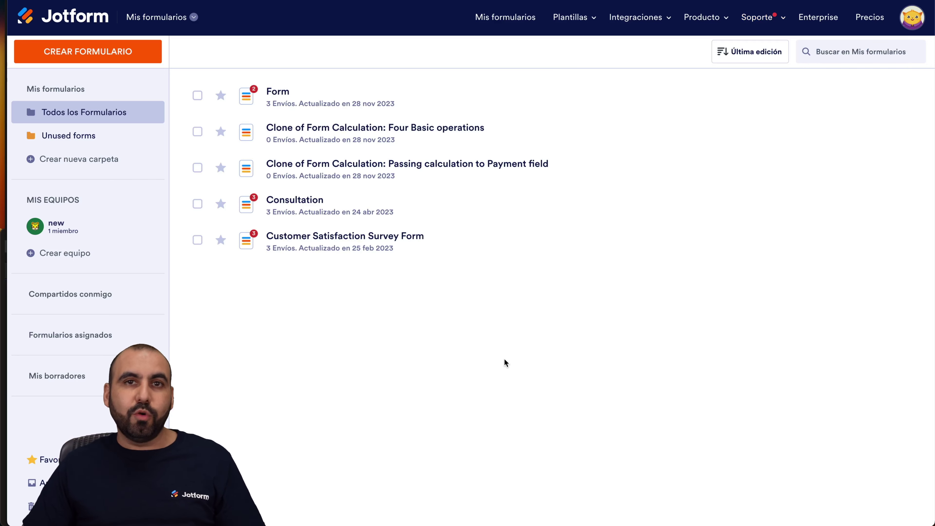
{"action": "left_click", "coordinate": [912, 17]}
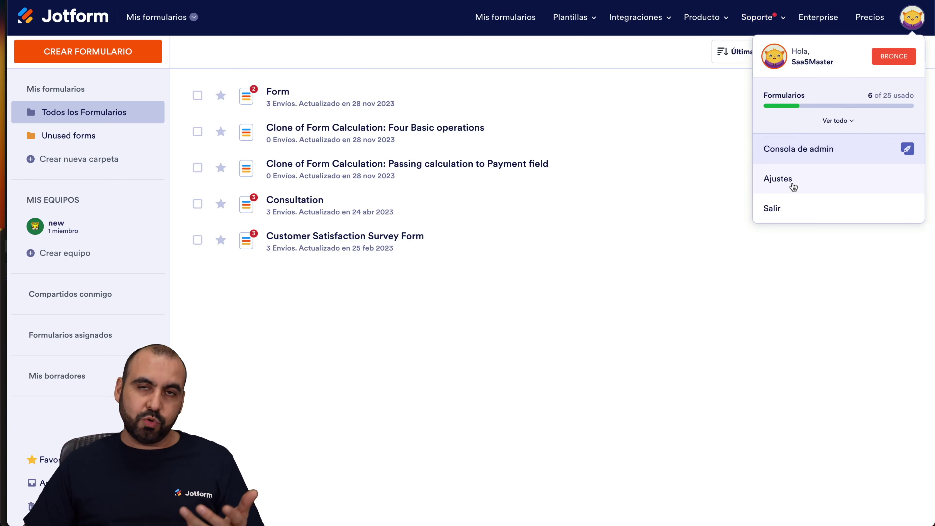
{"action": "left_click", "coordinate": [546, 326]}
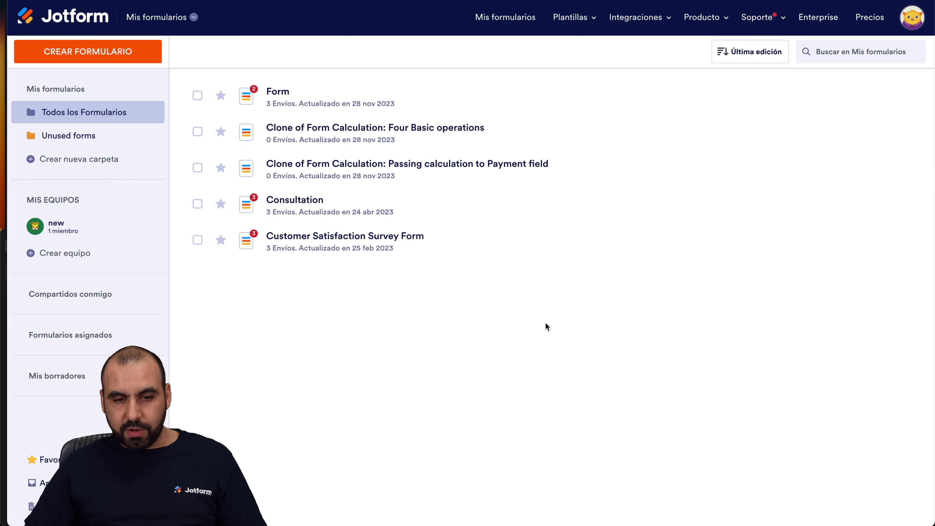
Create a new blank form from scratch.
{"action": "left_click", "coordinate": [131, 55]}
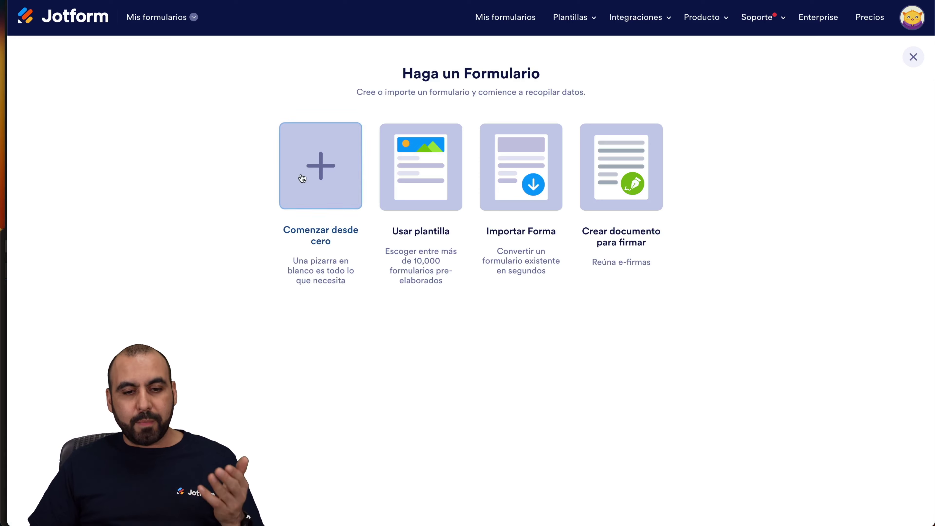
{"action": "left_click", "coordinate": [309, 178]}
{"action": "left_click", "coordinate": [357, 198]}
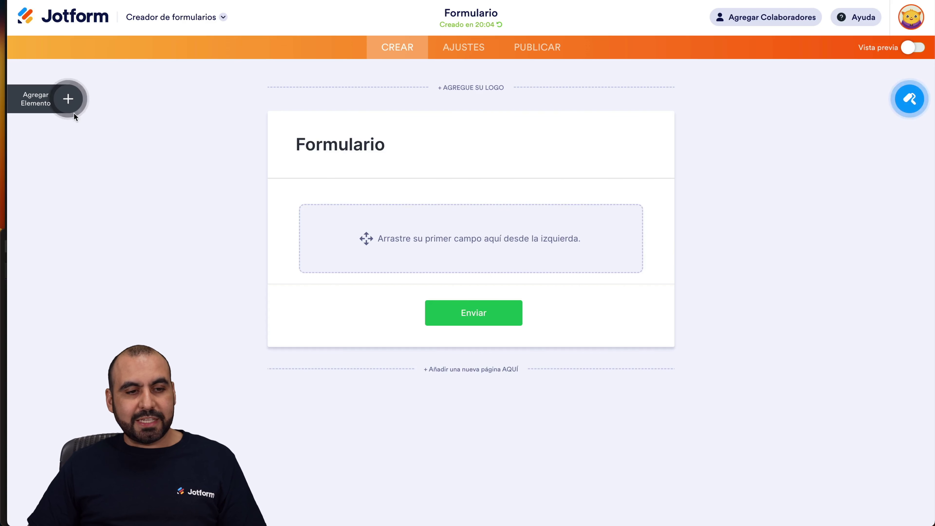
Add an Opción única field to the blank form and a Número field below it.
{"action": "left_click", "coordinate": [68, 99]}
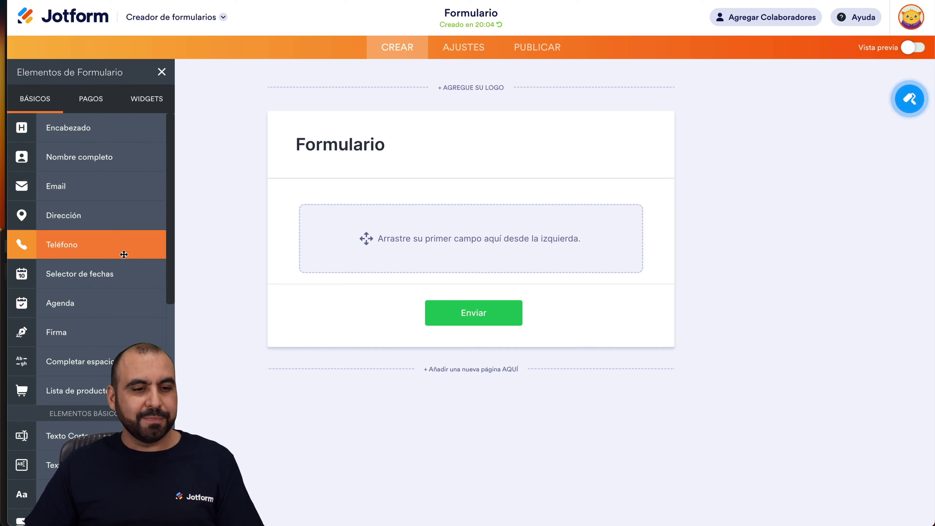
{"action": "scroll", "coordinate": [118, 314], "scroll_direction": "down", "scroll_amount": 3}
{"action": "scroll", "coordinate": [118, 314], "scroll_direction": "down", "scroll_amount": 3}
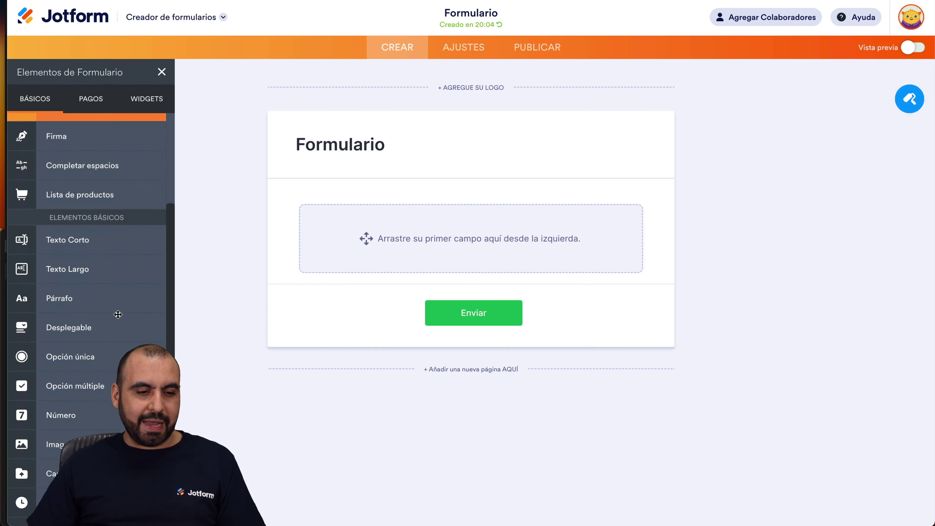
{"action": "left_click_drag", "start_coordinate": [144, 342], "coordinate": [412, 229]}
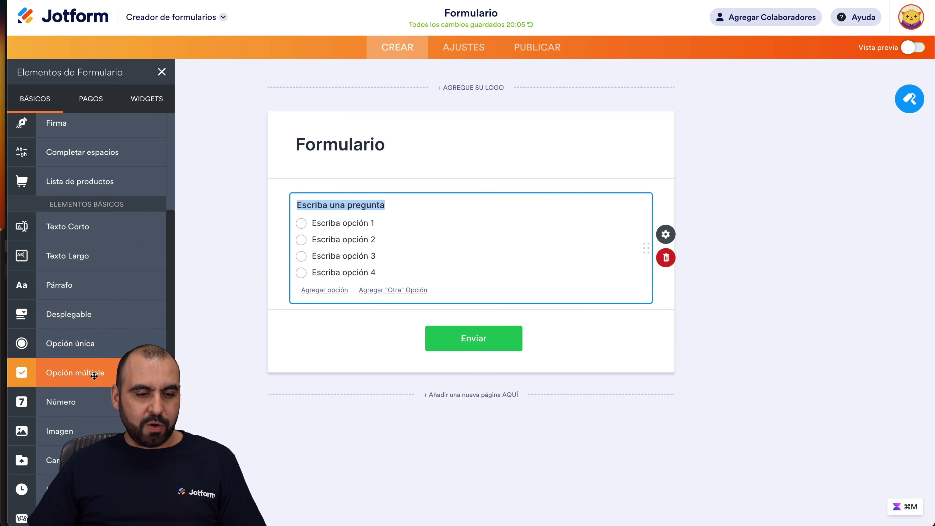
{"action": "left_click_drag", "start_coordinate": [84, 409], "coordinate": [431, 324]}
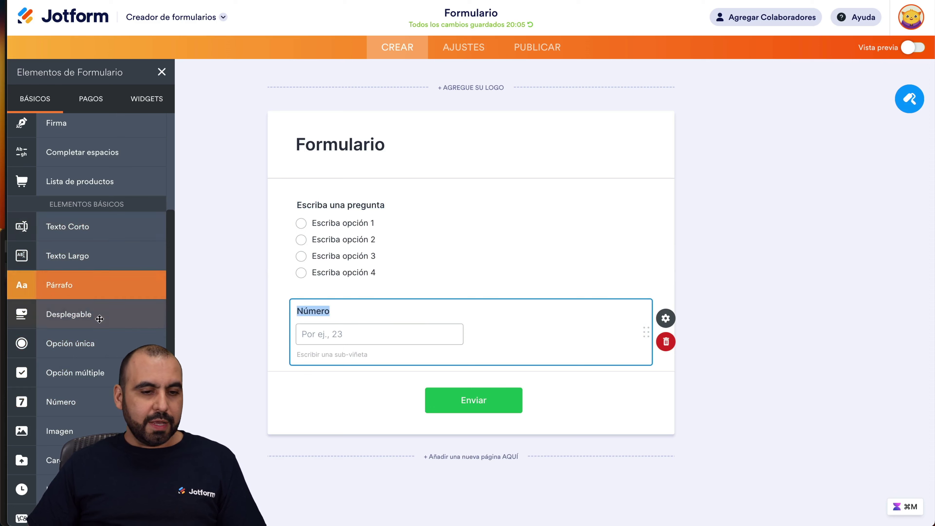
Add the Cálculos de formulario widget to the form below the Número field.
{"action": "left_click", "coordinate": [154, 107]}
{"action": "left_click_drag", "start_coordinate": [69, 161], "coordinate": [332, 384]}
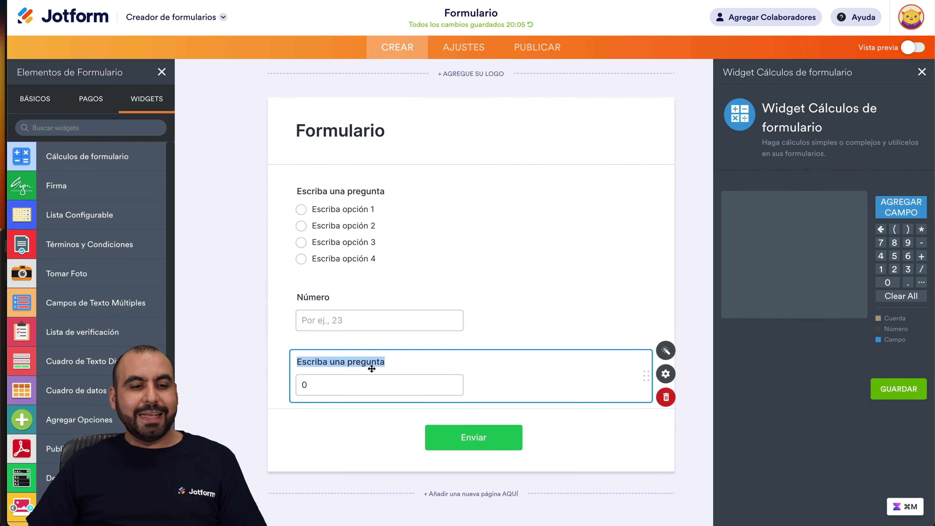
Search the widget list for "calcu" and clear the search.
{"action": "left_click", "coordinate": [68, 128]}
{"action": "type", "text": "calcu"}
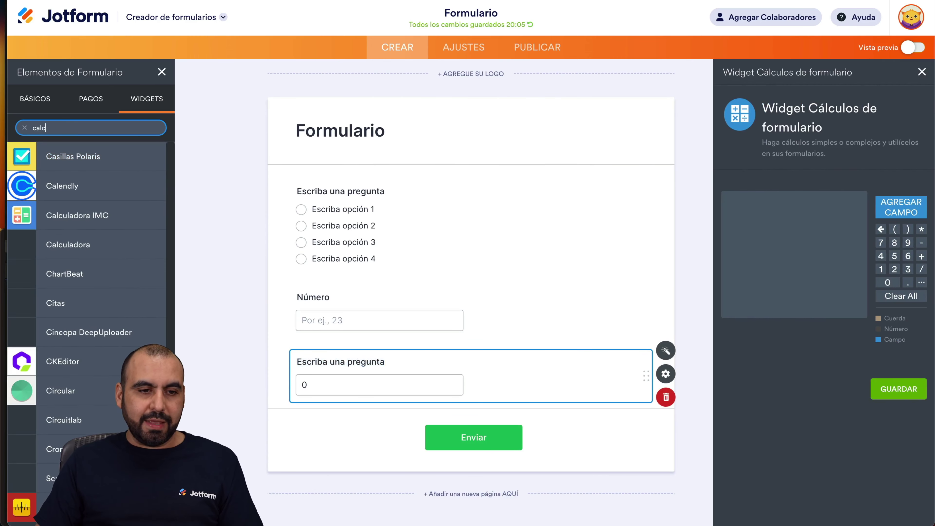
{"action": "key", "text": "BackSpace"}
{"action": "key", "text": "BackSpace"}
{"action": "key", "text": "BackSpace"}
{"action": "key", "text": "BackSpace"}
{"action": "key", "text": "BackSpace"}
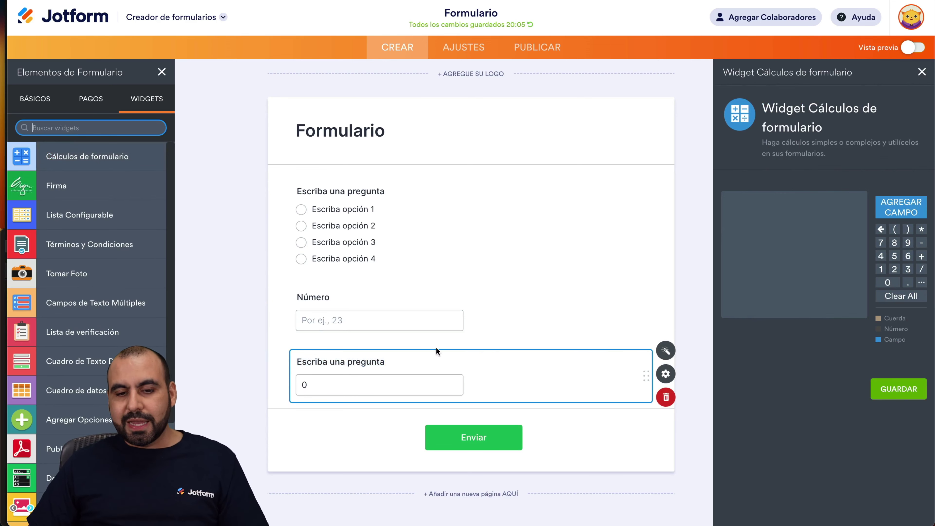
Title the single-choice question "Elige tu Articulo" and name its options pantalla, ipad, memoria and ssd.
{"action": "left_click", "coordinate": [549, 374]}
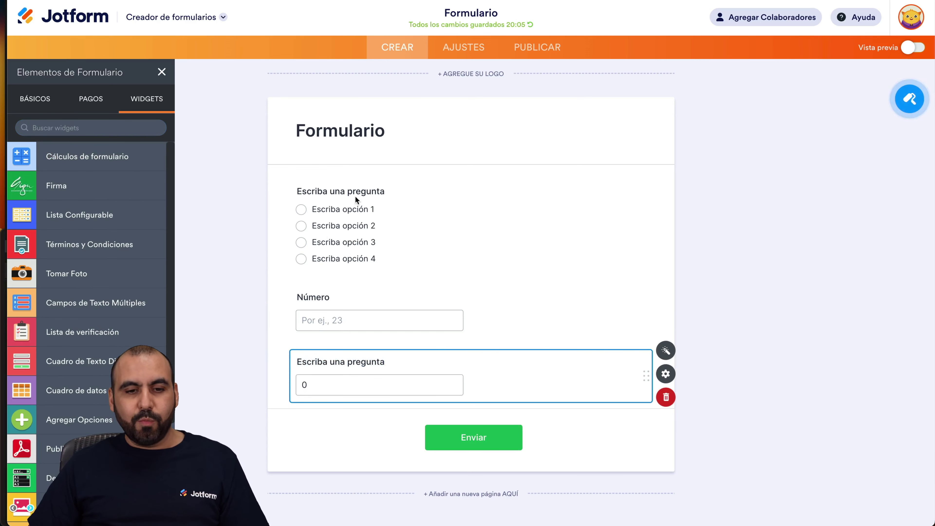
{"action": "left_click", "coordinate": [383, 207]}
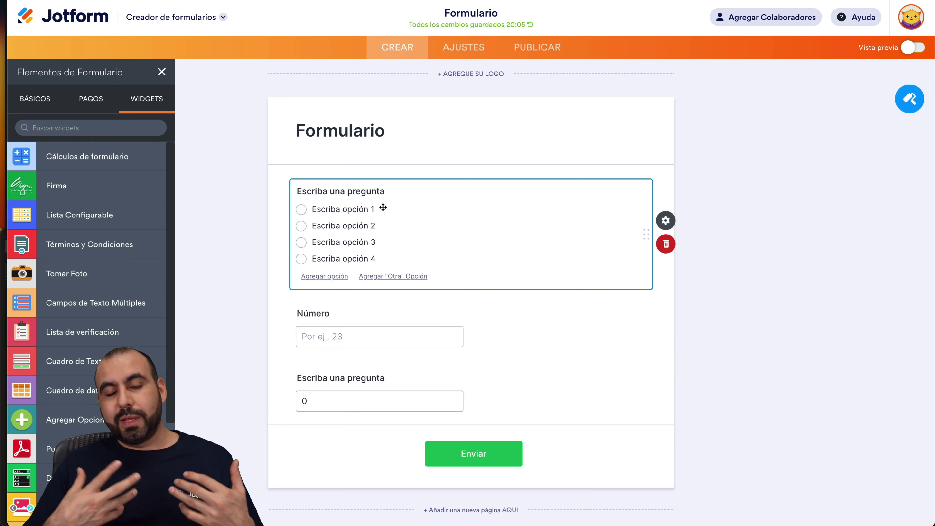
{"action": "left_click", "coordinate": [355, 190]}
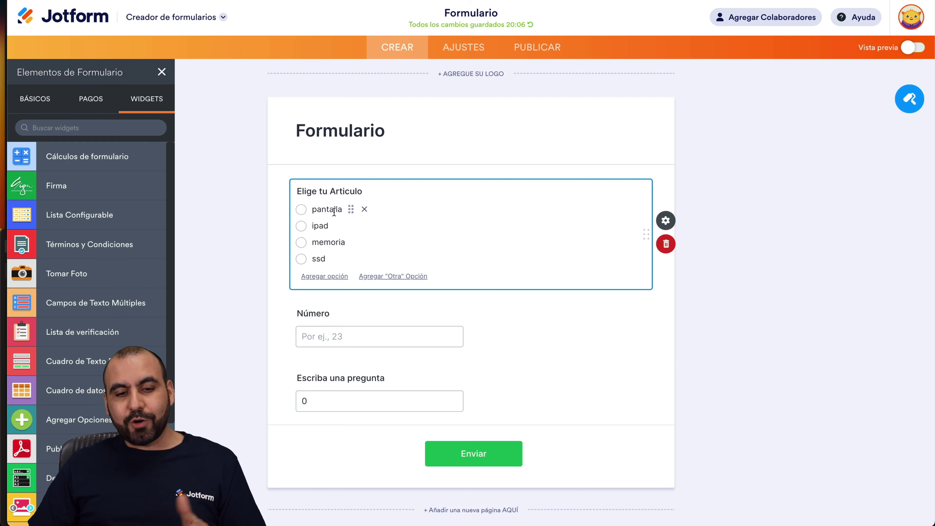
Enable Valores de cálculo in the option properties of the "Elige tu Articulo" question.
{"action": "left_click", "coordinate": [665, 220]}
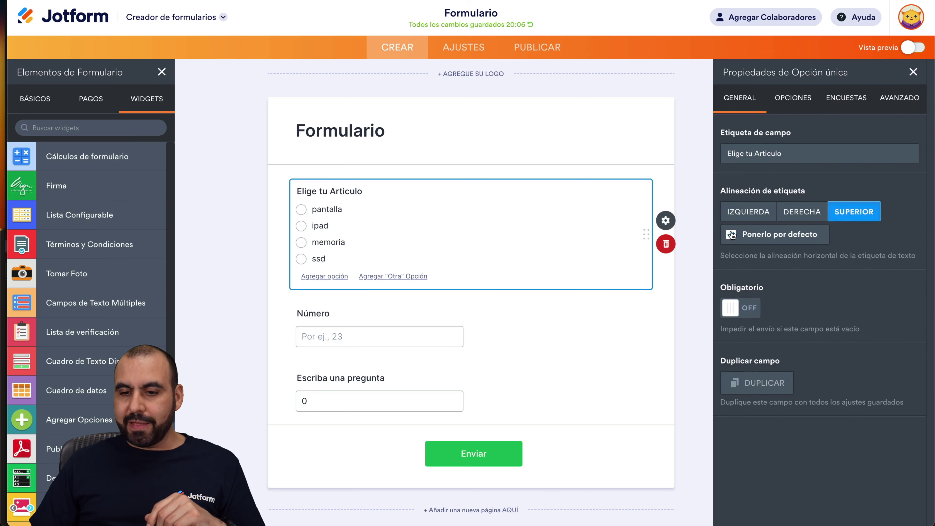
{"action": "left_click", "coordinate": [785, 104]}
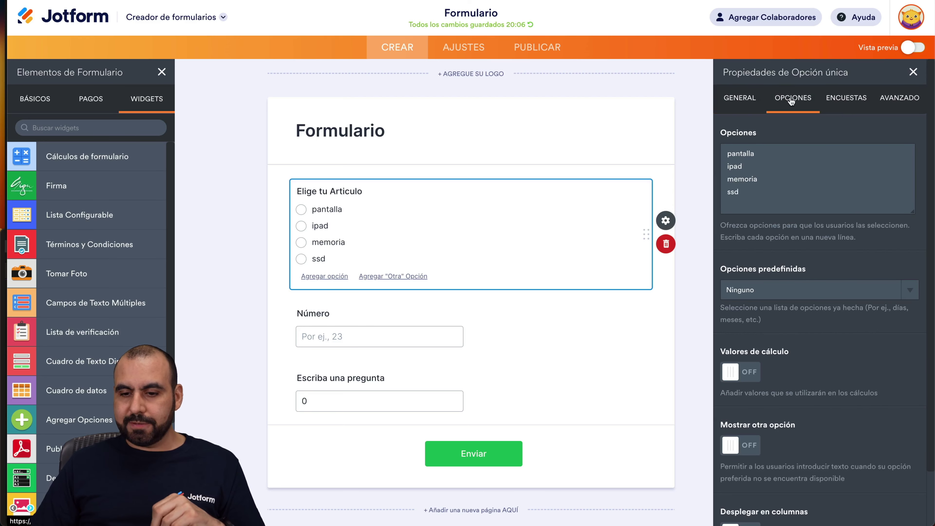
{"action": "scroll", "coordinate": [844, 294], "scroll_direction": "down", "scroll_amount": 2}
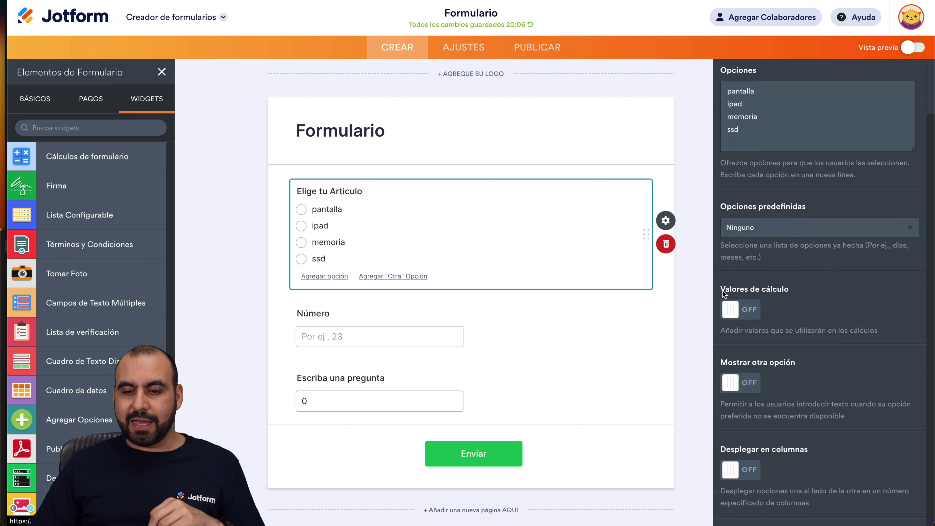
{"action": "left_click", "coordinate": [745, 314]}
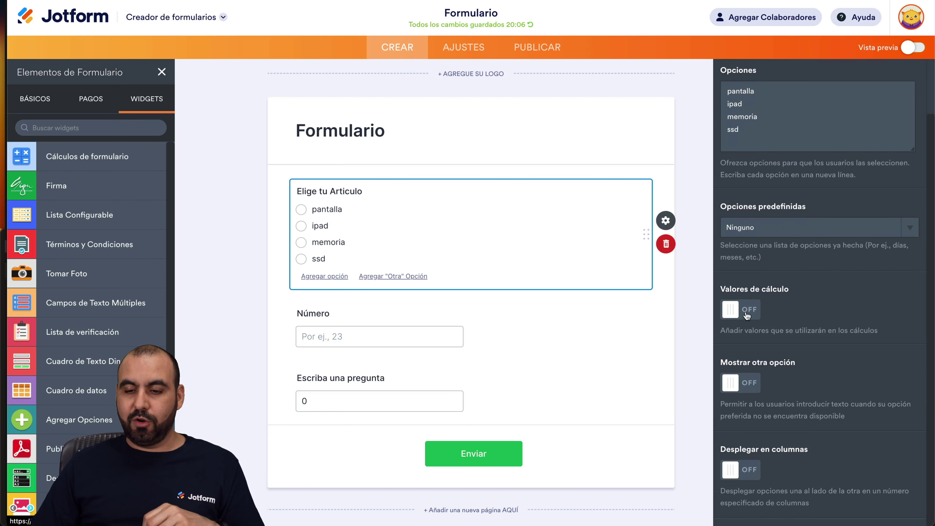
{"action": "scroll", "coordinate": [745, 314], "scroll_direction": "down", "scroll_amount": 3}
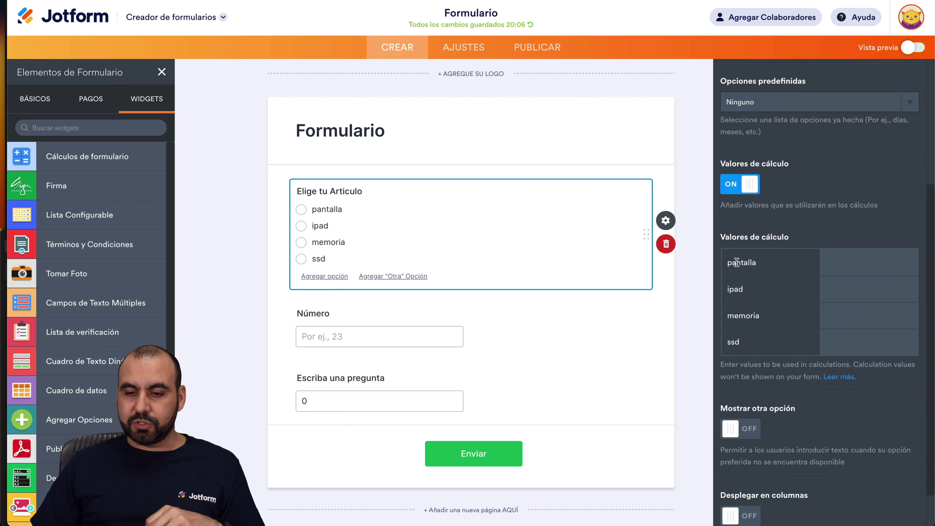
Set the calculation values to 200 for pantalla, 500 for ipad, 40 for memoria and 80 for ssd.
{"action": "left_click", "coordinate": [827, 257]}
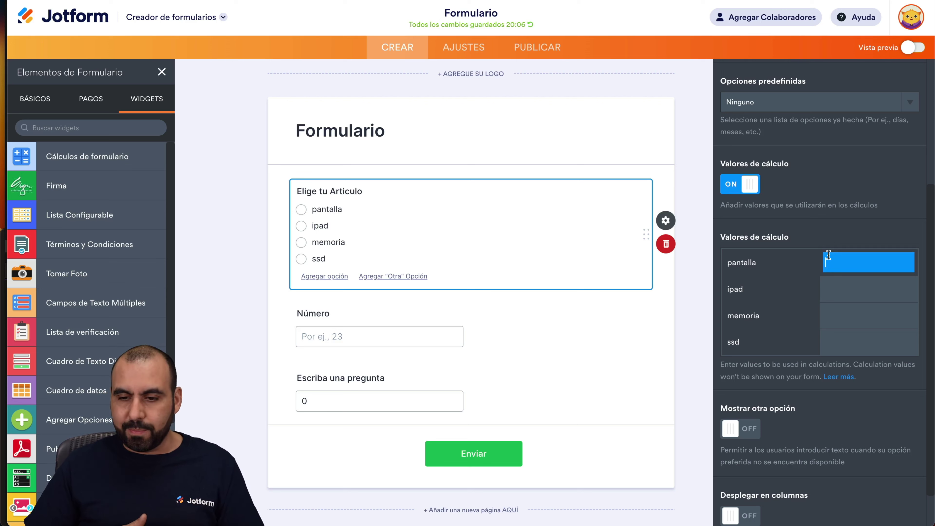
{"action": "type", "text": "200"}
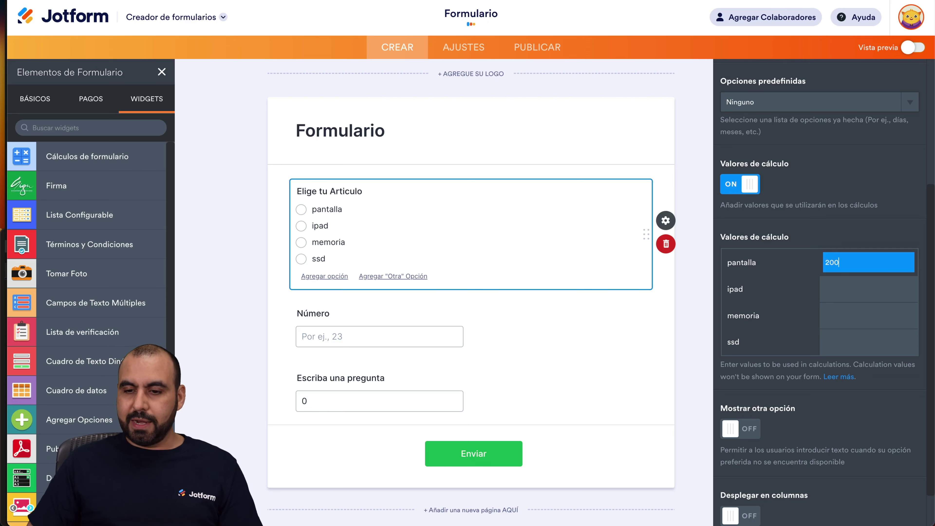
{"action": "left_click", "coordinate": [833, 288]}
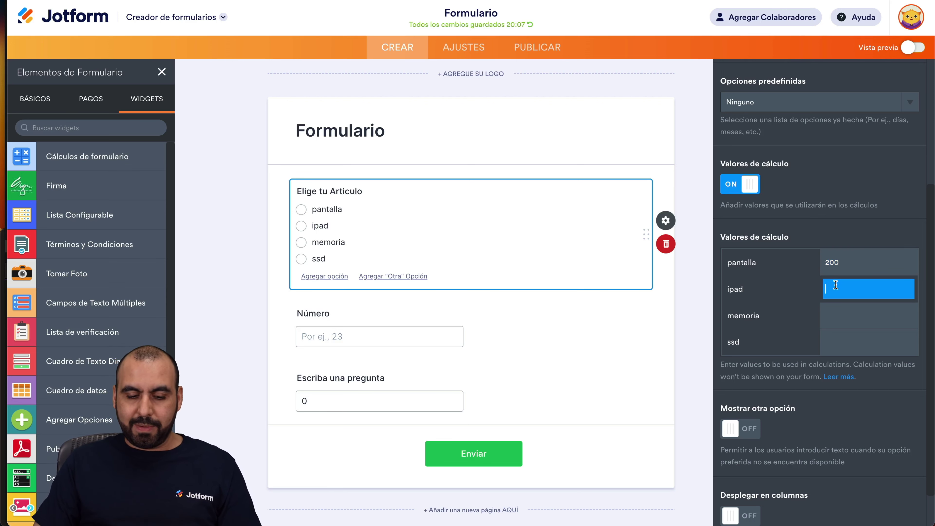
{"action": "type", "text": "500"}
{"action": "left_click", "coordinate": [846, 311]}
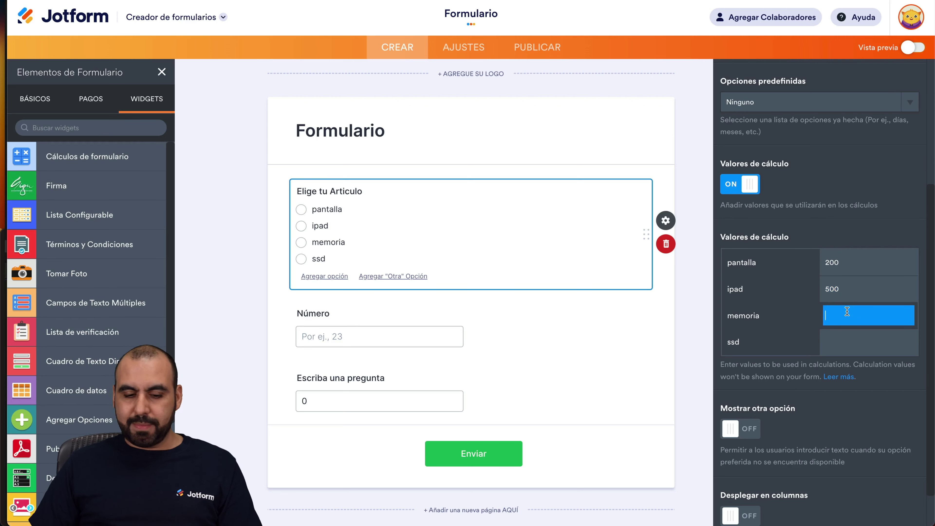
{"action": "type", "text": "40"}
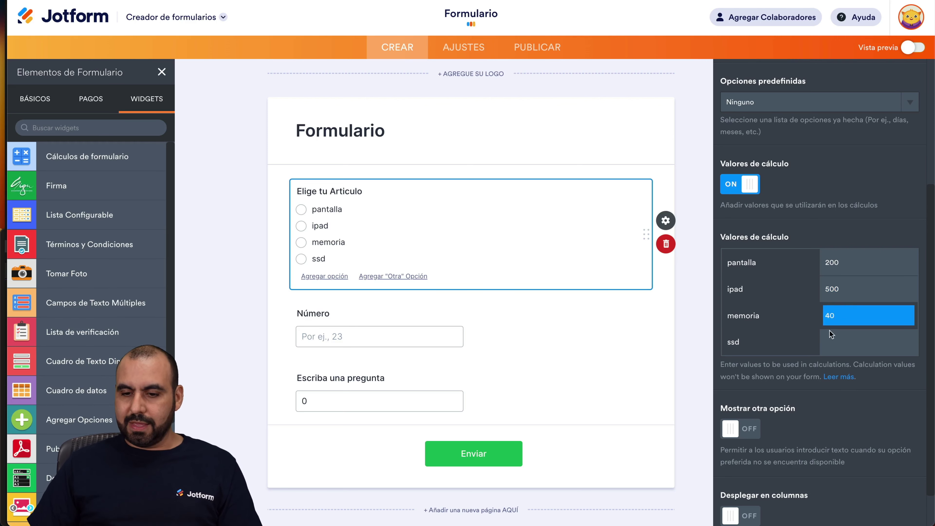
{"action": "left_click", "coordinate": [867, 342]}
{"action": "type", "text": "80"}
{"action": "left_click", "coordinate": [774, 329]}
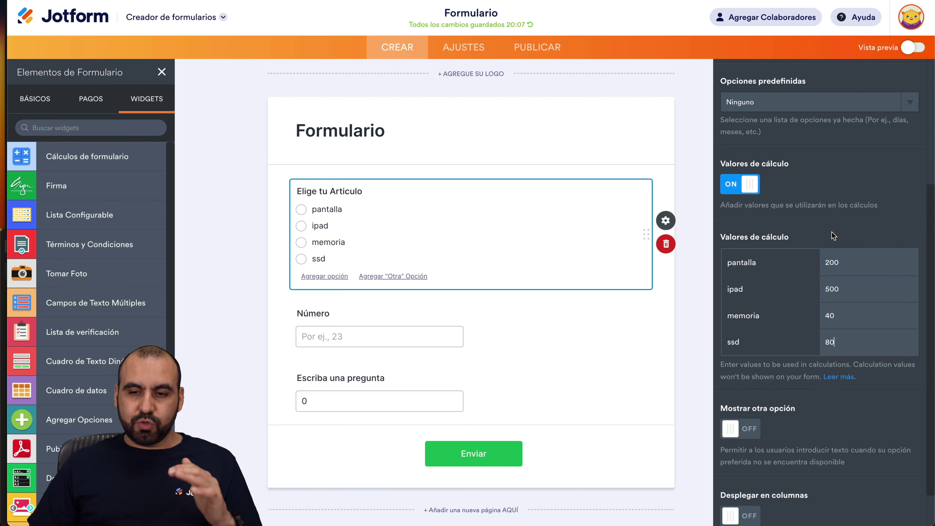
Rename the Número field to "Cantidad".
{"action": "left_click", "coordinate": [323, 322]}
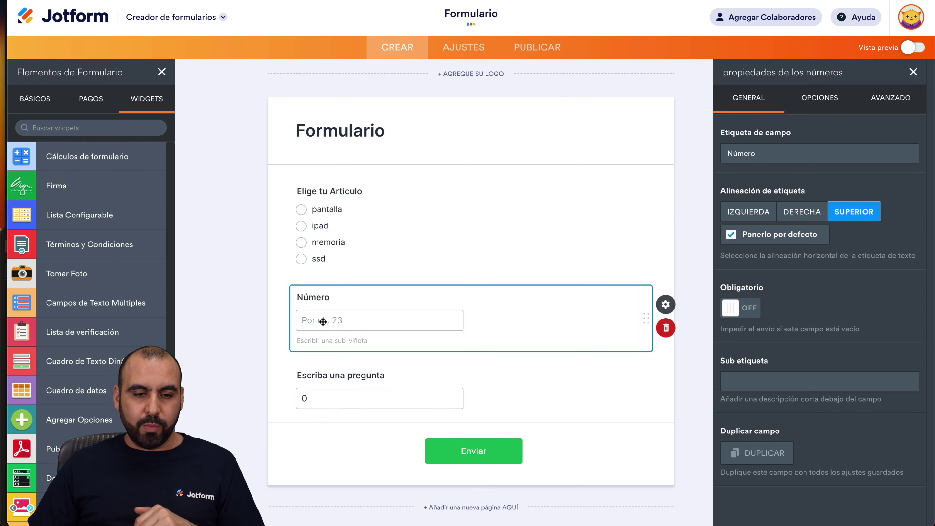
{"action": "left_click", "coordinate": [312, 297]}
{"action": "type", "text": "Cantidad"}
Define the calculation widget's formula as "Elige tu Articulo" multiplied by "Cantidad" and save it.
{"action": "left_click", "coordinate": [387, 379]}
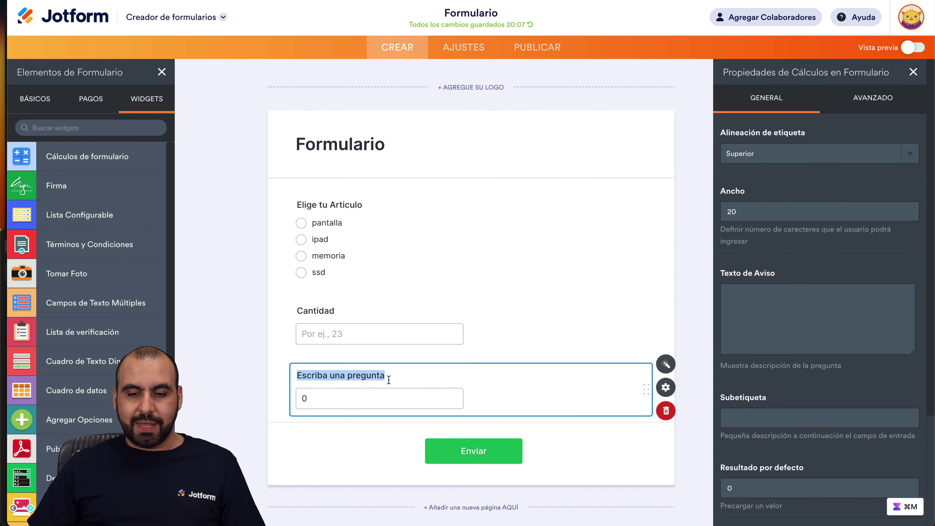
{"action": "left_click", "coordinate": [665, 365]}
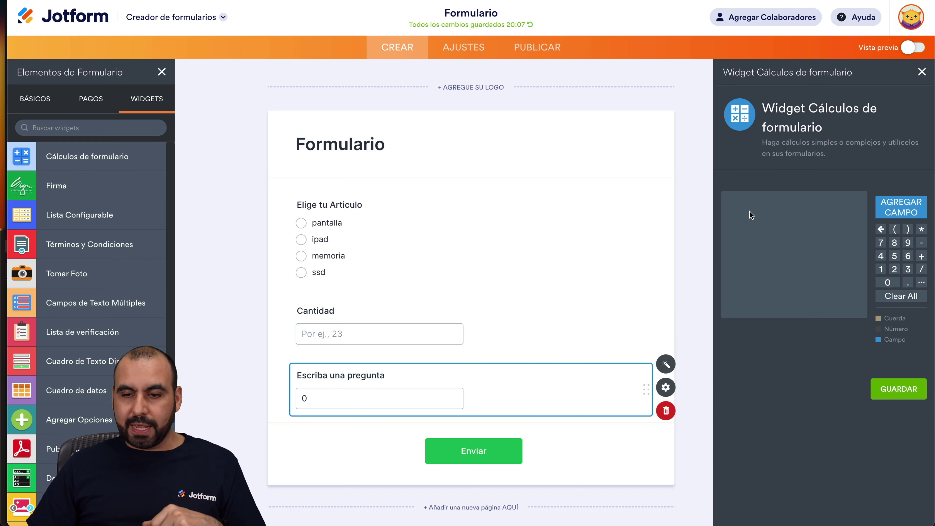
{"action": "left_click", "coordinate": [900, 209]}
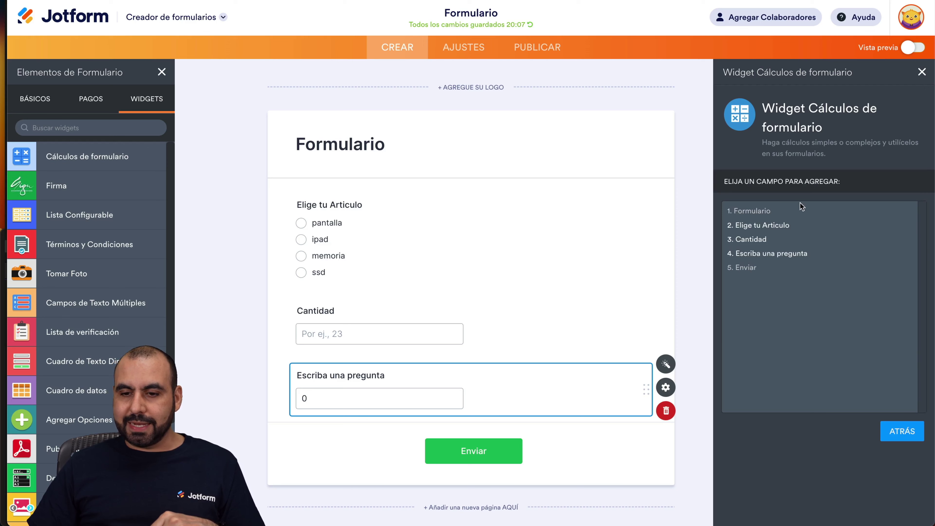
{"action": "left_click", "coordinate": [753, 228]}
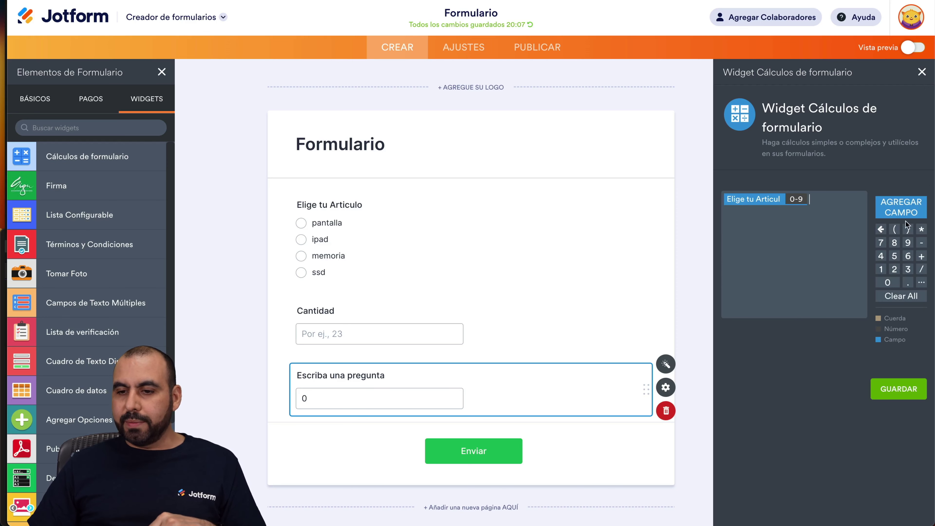
{"action": "left_click", "coordinate": [920, 230]}
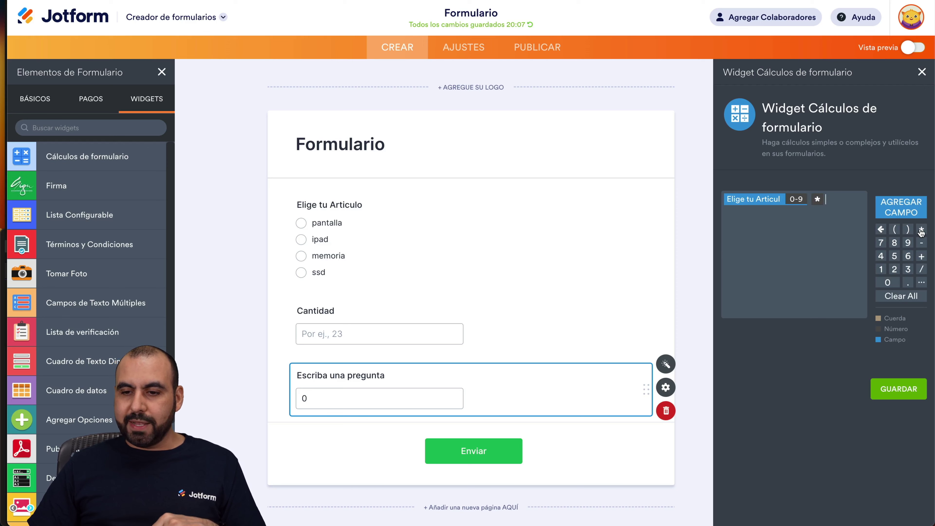
{"action": "left_click", "coordinate": [898, 209]}
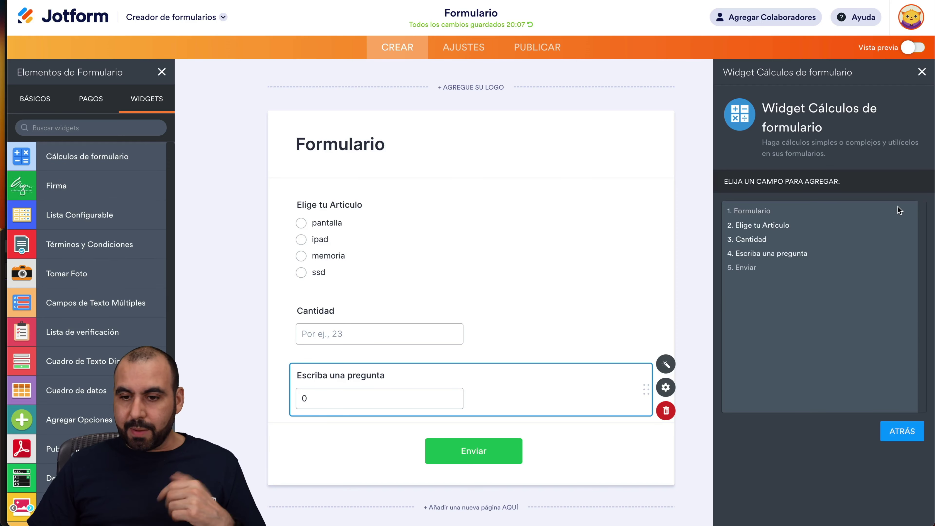
{"action": "left_click", "coordinate": [796, 241]}
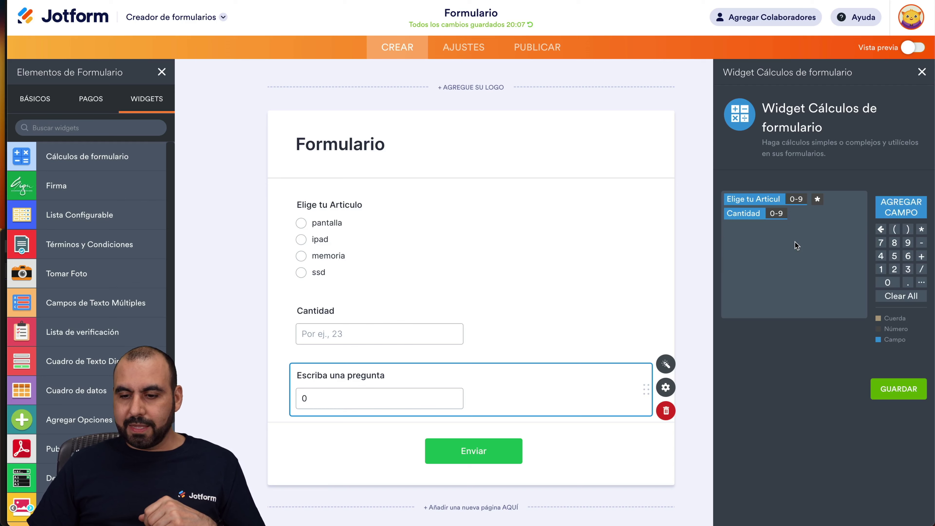
{"action": "left_click", "coordinate": [895, 390]}
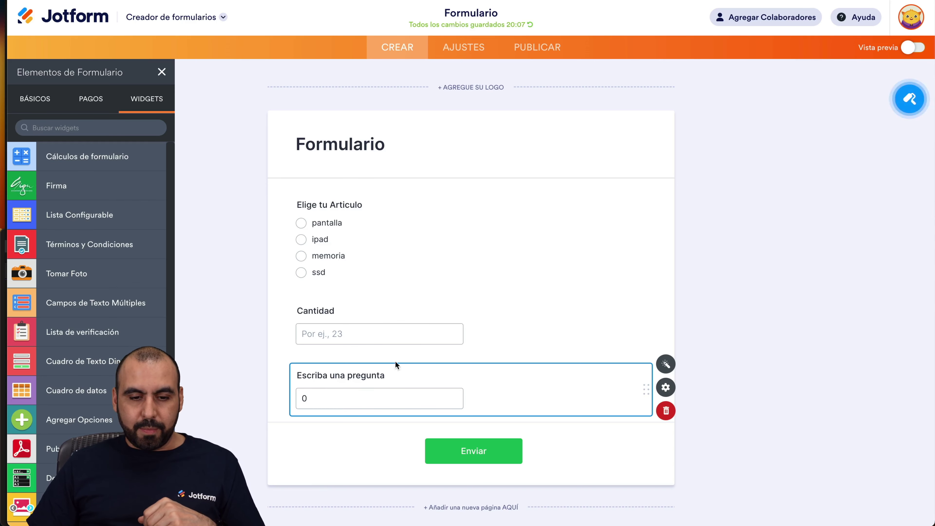
Rename the calculation widget's question below "Cantidad" to "Total".
{"action": "left_click", "coordinate": [353, 375]}
{"action": "type", "text": "Totla"}
{"action": "key", "text": "BackSpace"}
{"action": "key", "text": "BackSpace"}
{"action": "type", "text": "al"}
{"action": "left_click", "coordinate": [532, 450]}
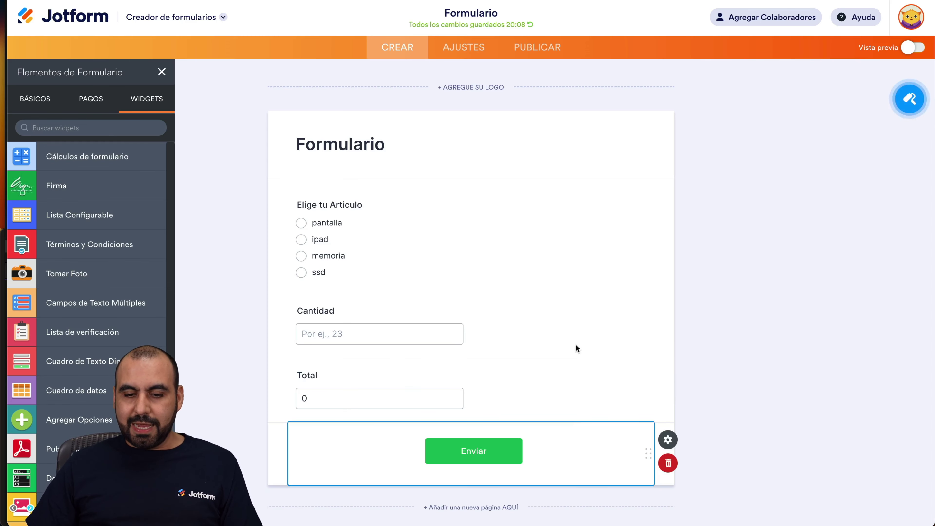
Preview the form and test the calculation with pantalla selected, using quantities 3 and 1, and return to the editor.
{"action": "left_click", "coordinate": [914, 49]}
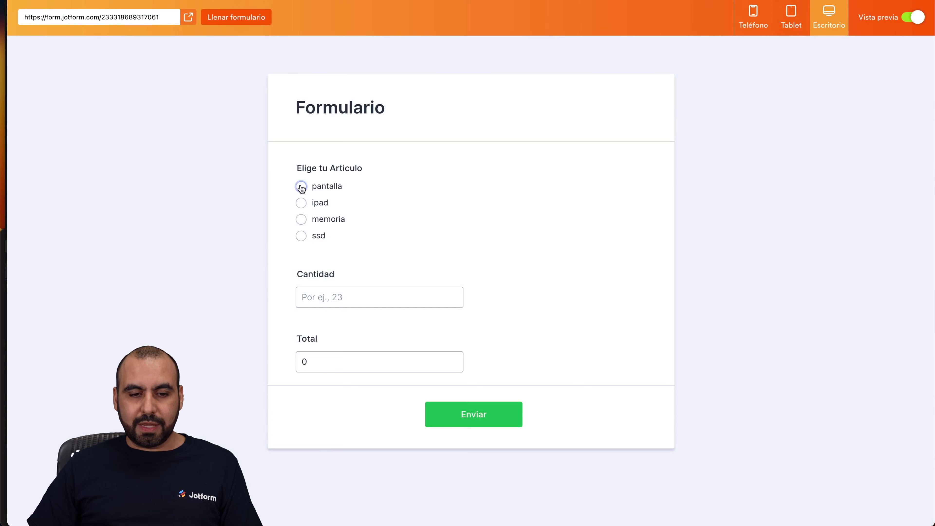
{"action": "left_click", "coordinate": [300, 187]}
{"action": "left_click", "coordinate": [328, 295]}
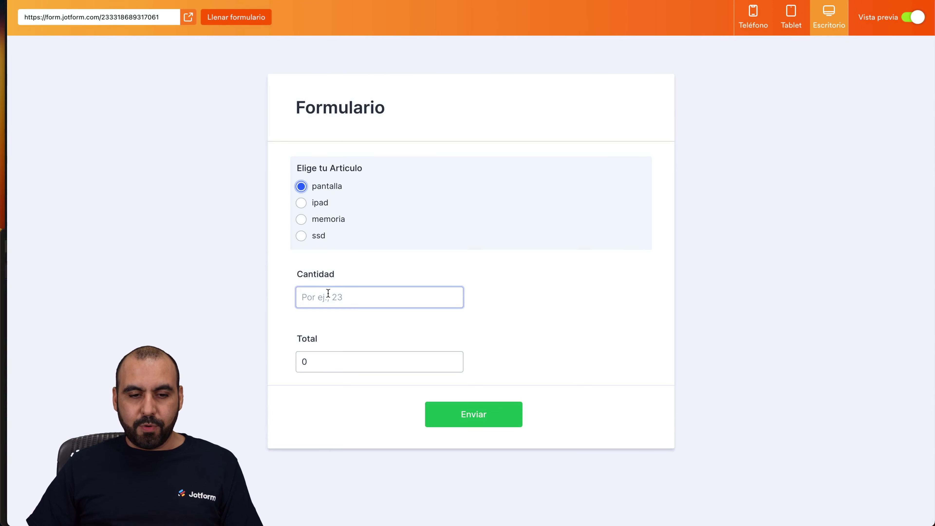
{"action": "type", "text": "3"}
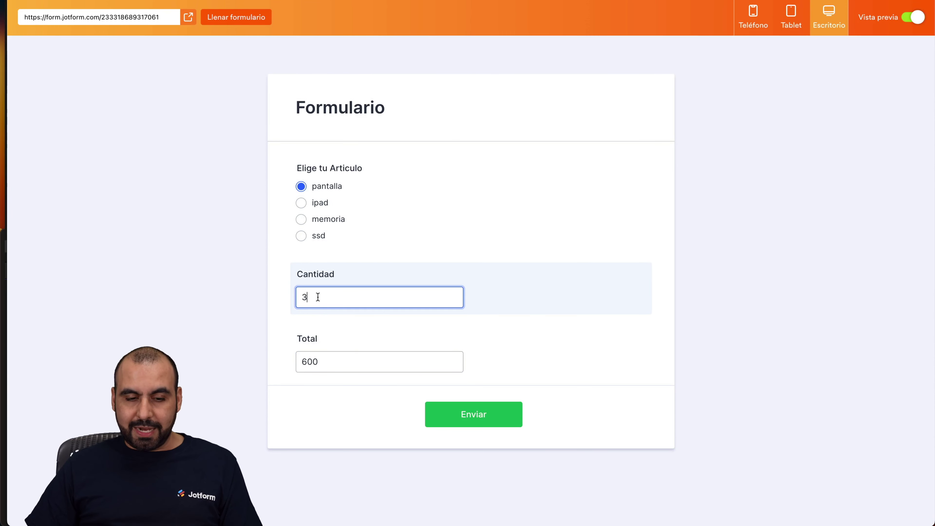
{"action": "type", "text": "1"}
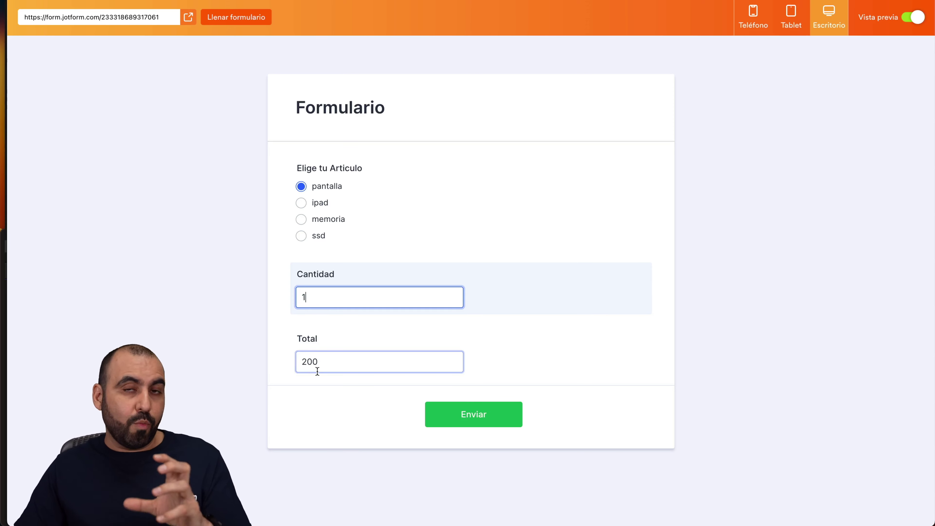
{"action": "left_click", "coordinate": [889, 15]}
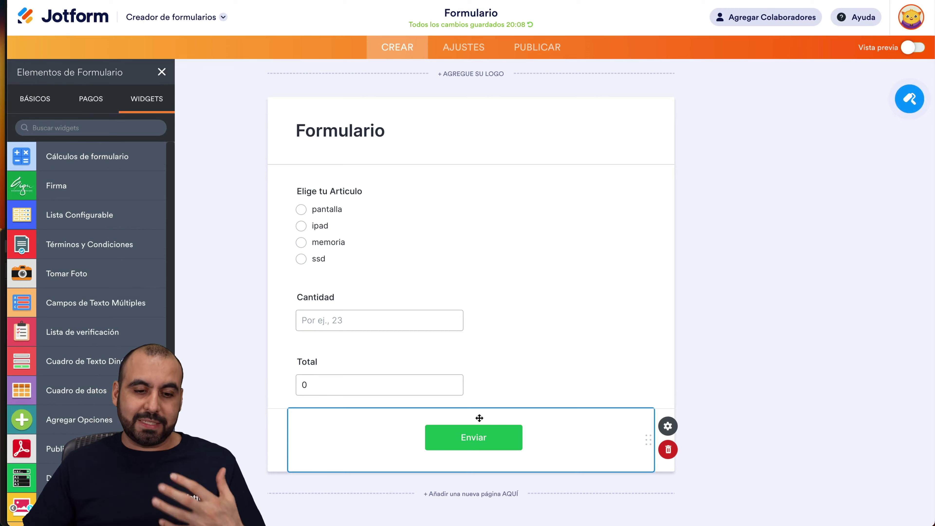
Clear the Total widget's formula and enter avg() followed by the "Elige tu Articulo" field.
{"action": "left_click", "coordinate": [461, 375]}
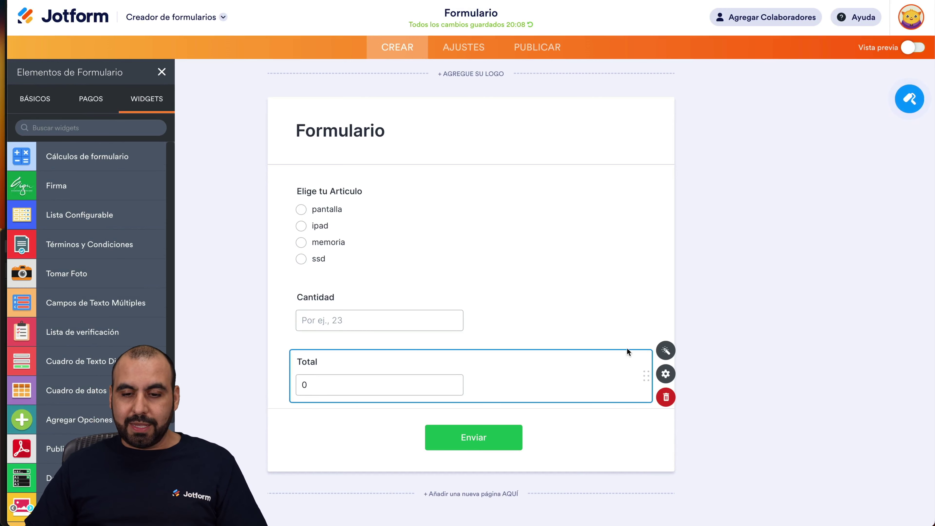
{"action": "left_click", "coordinate": [666, 350]}
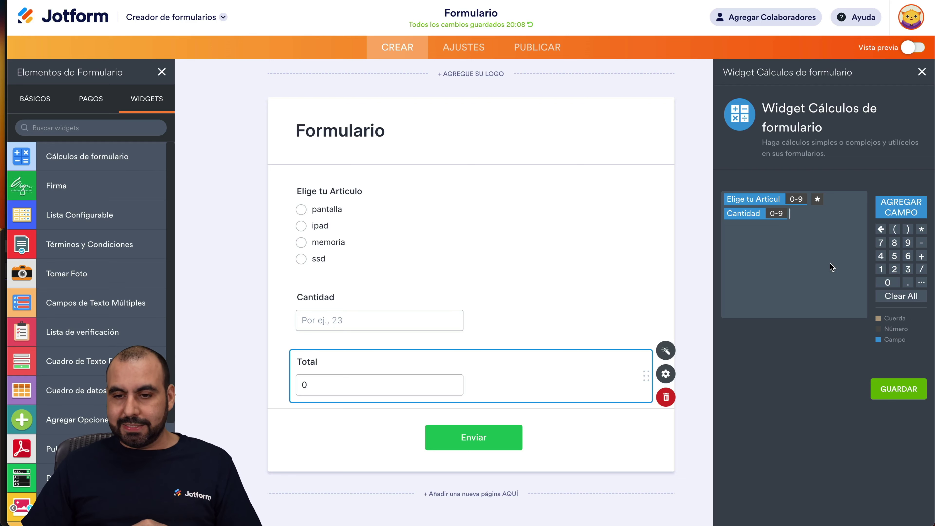
{"action": "left_click", "coordinate": [891, 297]}
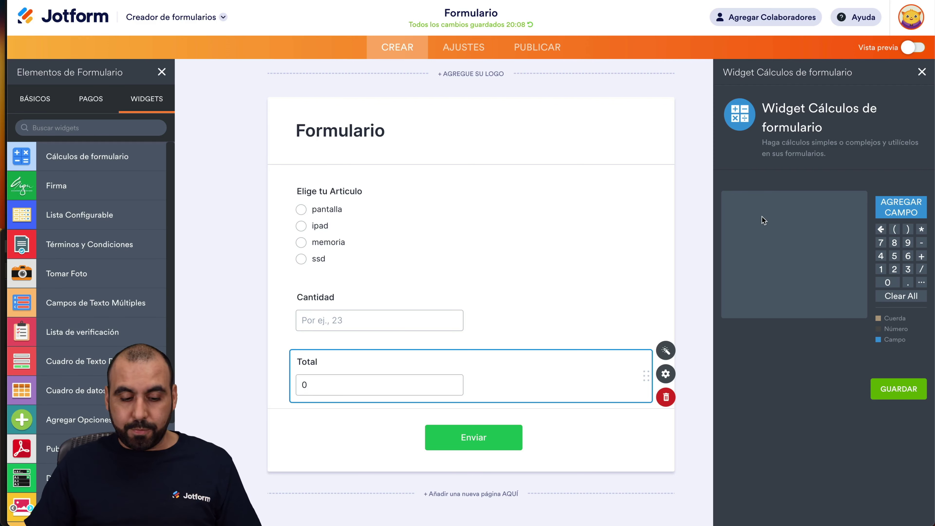
{"action": "type", "text": "avg()"}
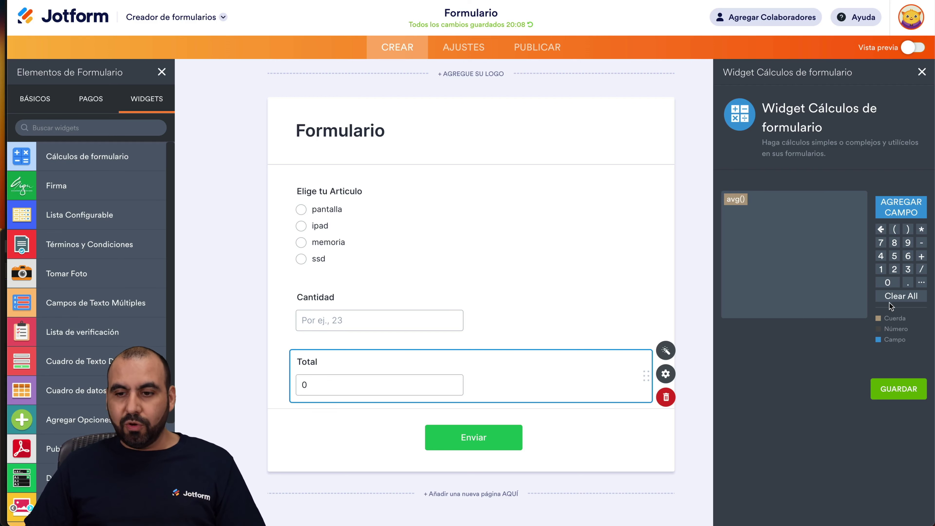
{"action": "left_click", "coordinate": [915, 207]}
{"action": "left_click", "coordinate": [805, 221]}
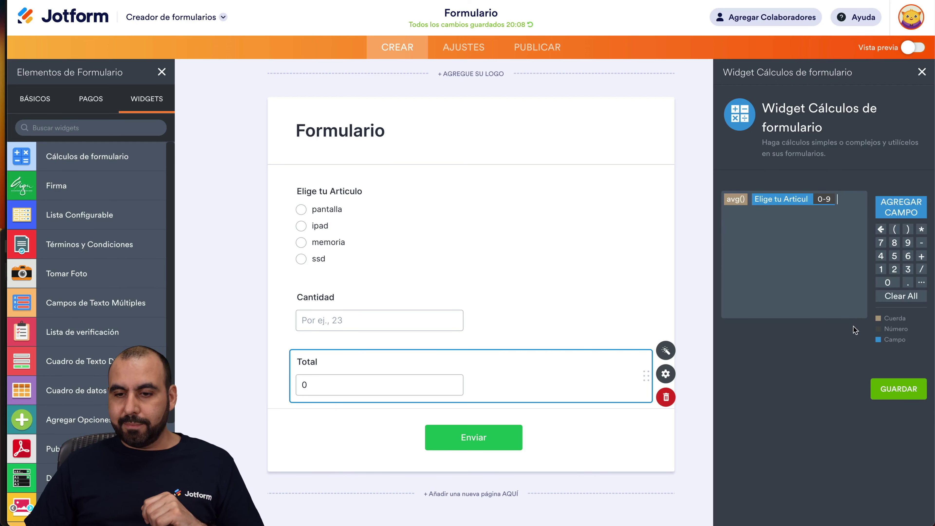